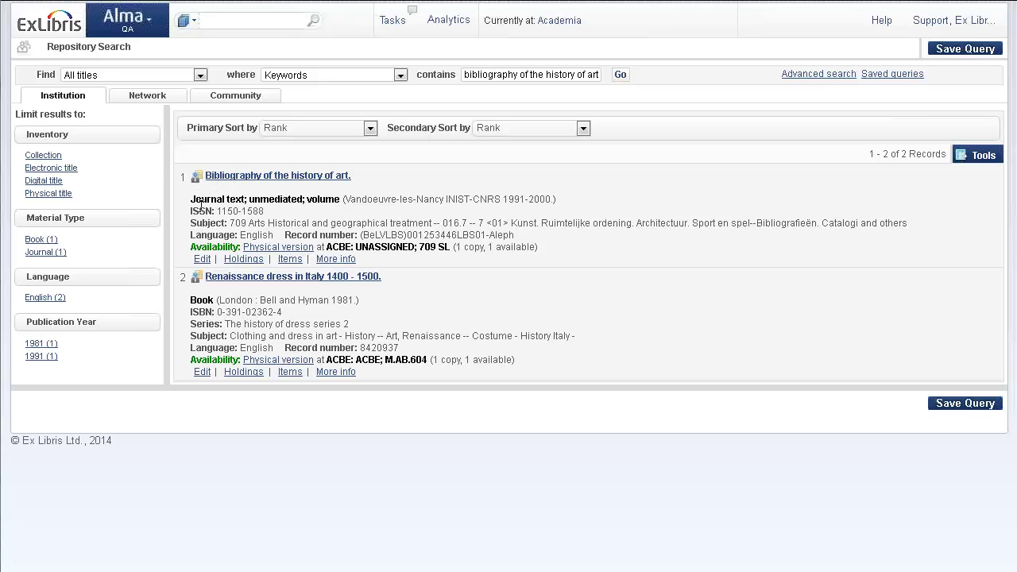
Open the bibliographic record "Bibliography of the history of art." for editing and view its final MARC fields.
click(201, 261)
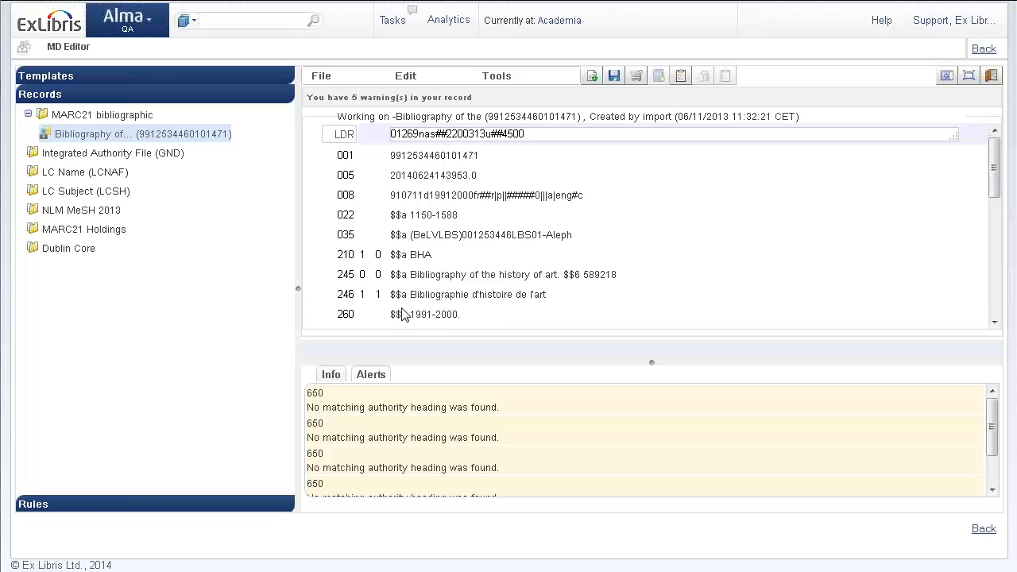
scroll(421, 195, down, 1)
scroll(421, 195, down, 6)
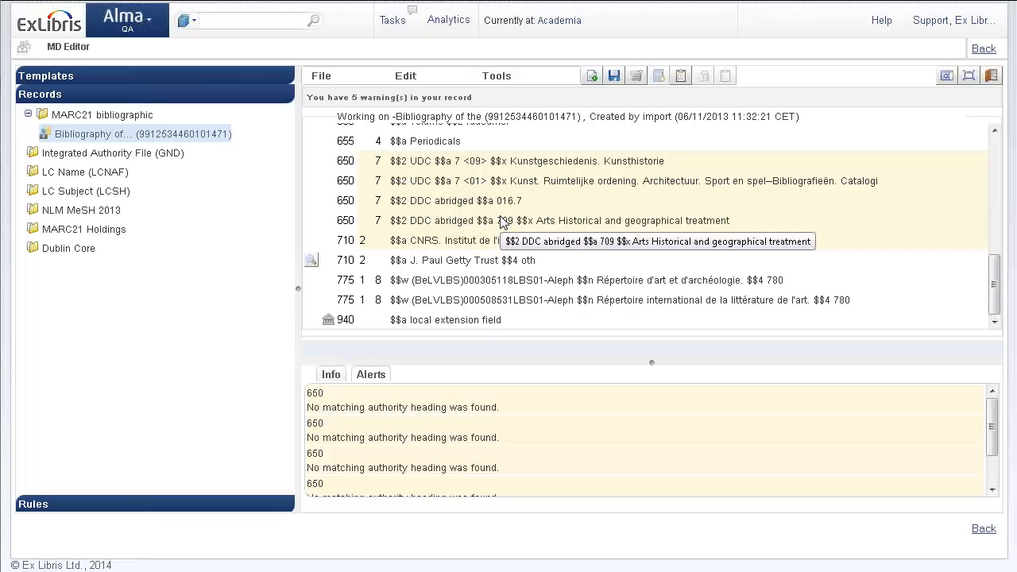
key(F8)
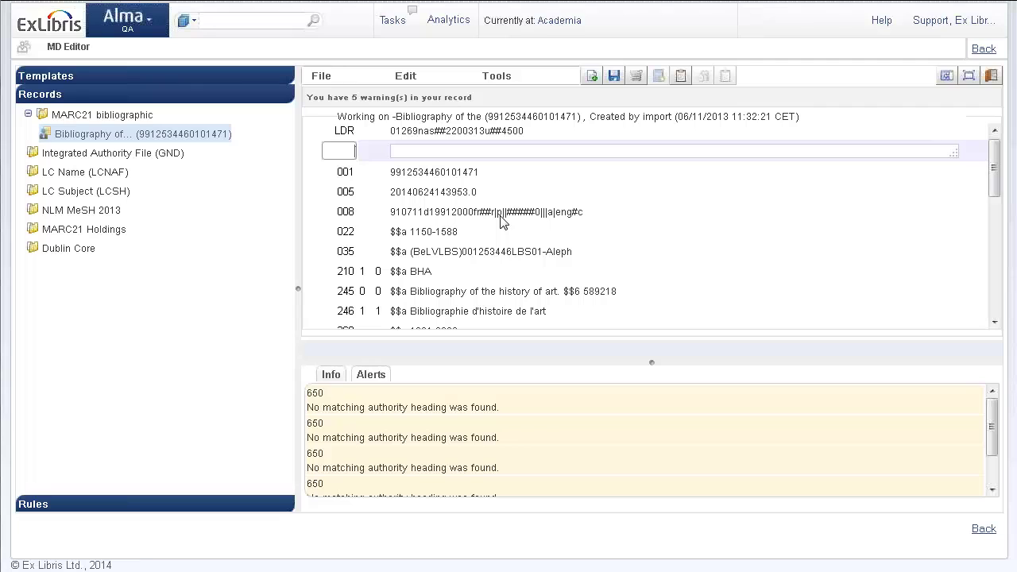
text(888)
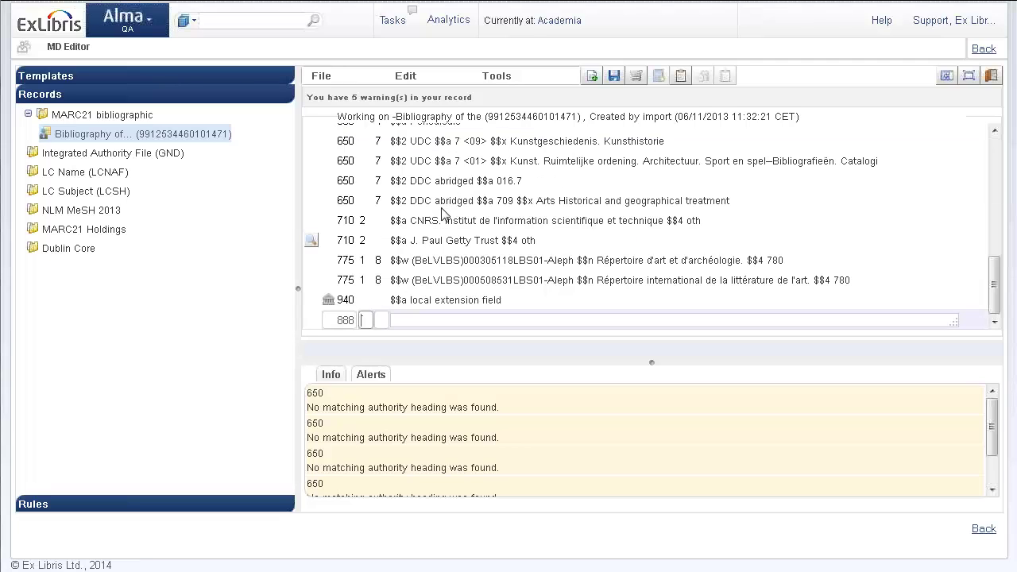
double_click(346, 320)
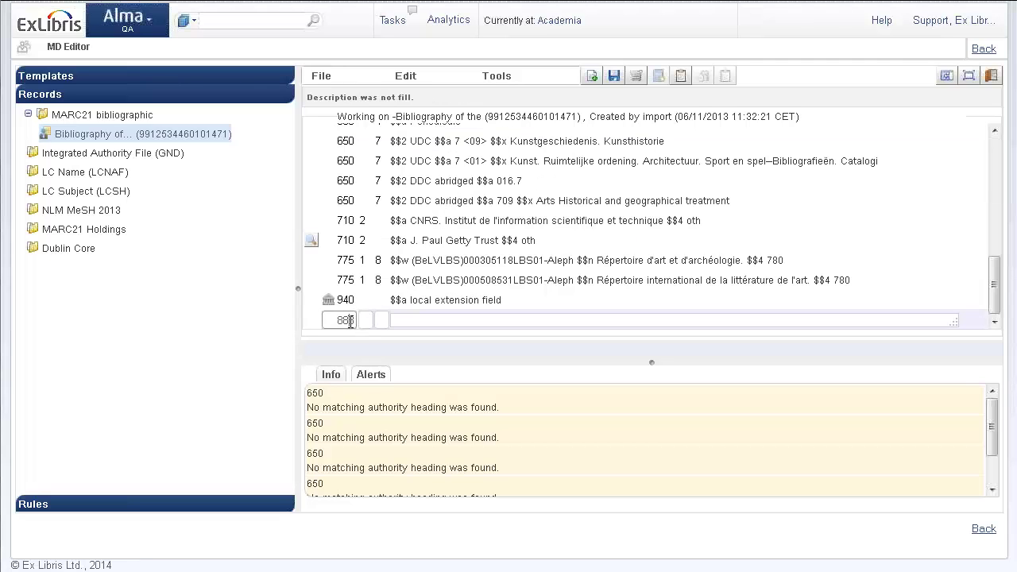
key(Delete)
click(564, 299)
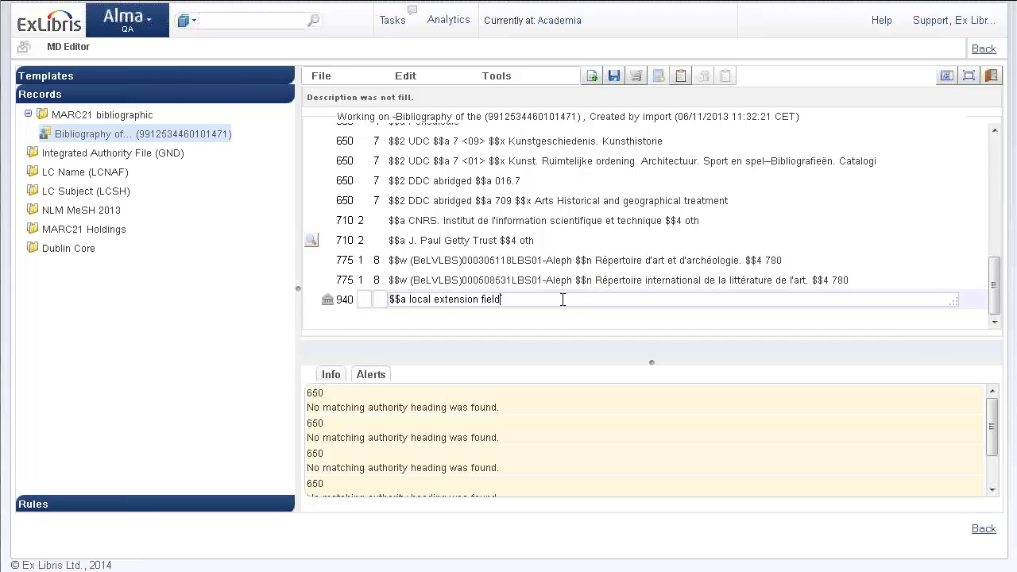
click(461, 317)
Examine the record's MARC fields, comparing the indicators of title field 245 with those of local extension field 940.
scroll(494, 300, up, 10)
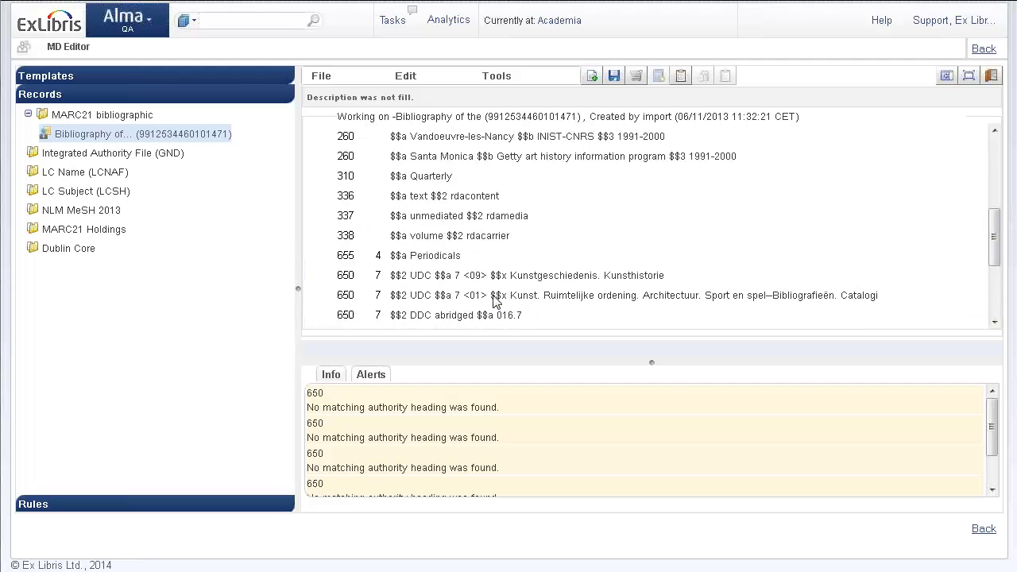
scroll(494, 300, down, 10)
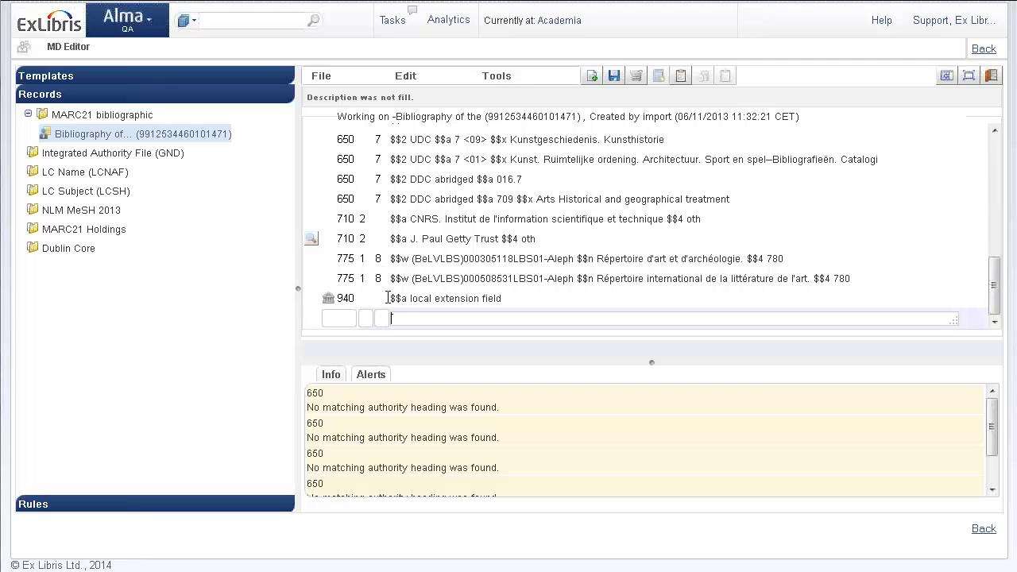
scroll(365, 289, up, 5)
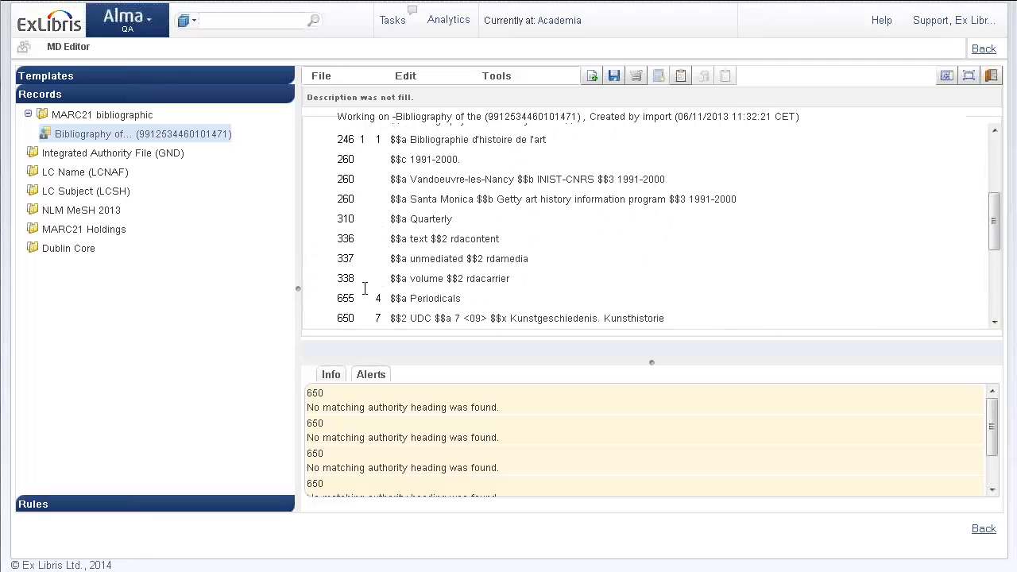
scroll(364, 288, up, 2)
scroll(365, 288, down, 6)
scroll(365, 288, up, 6)
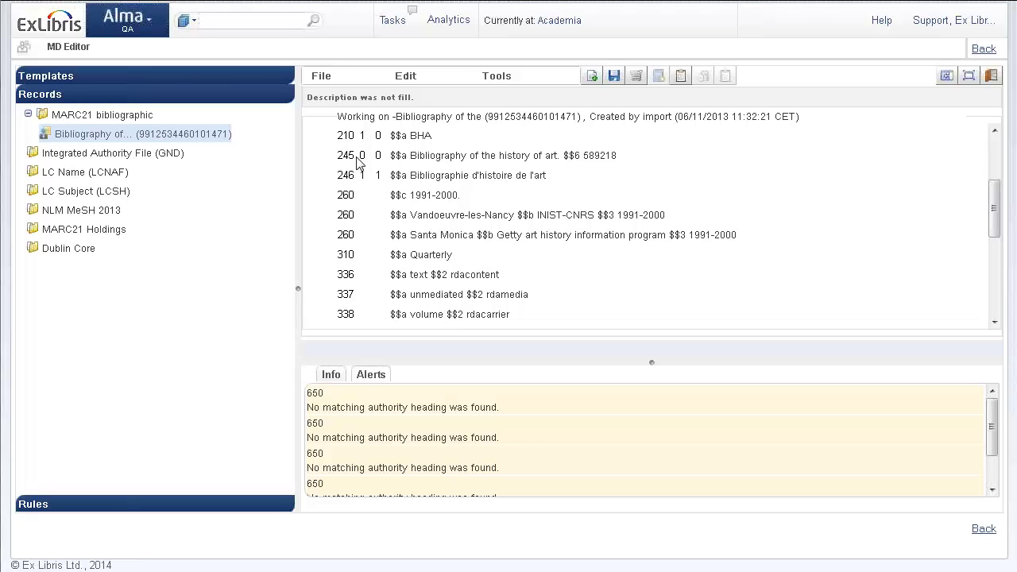
scroll(360, 214, down, 5)
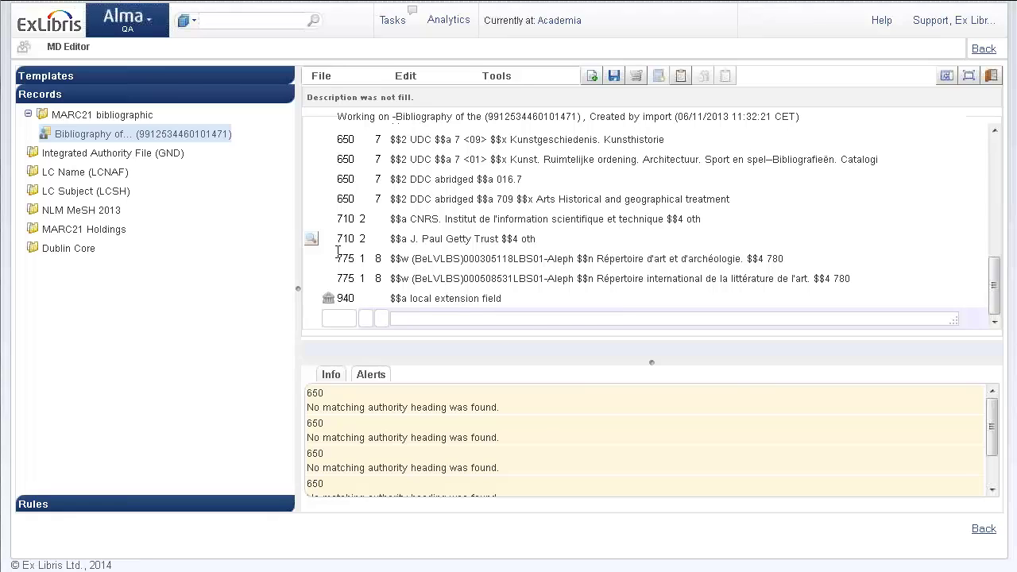
Open the shared normalization rule "change 245 and 940" for editing, review its indicator changes and save it.
click(51, 506)
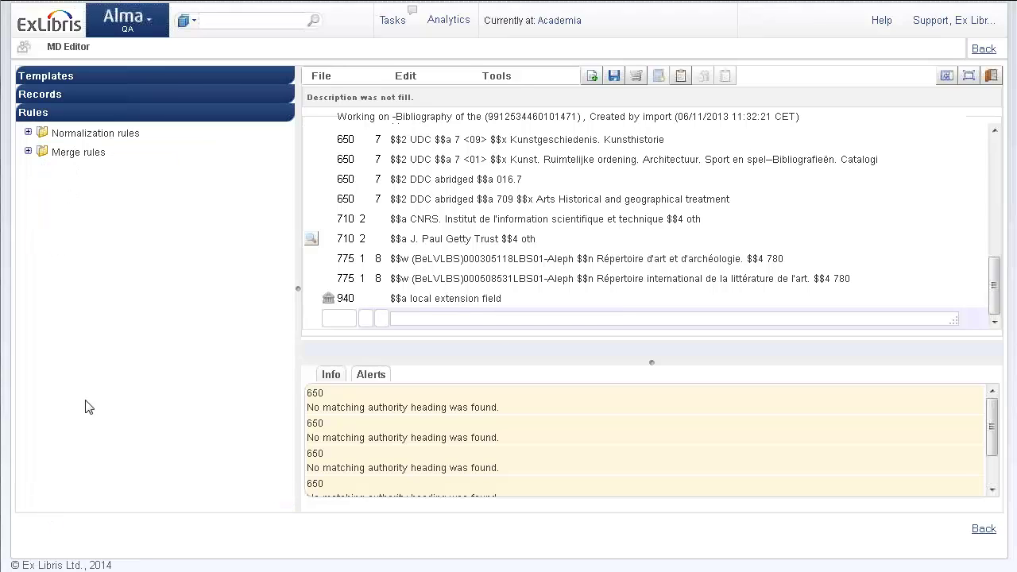
click(29, 133)
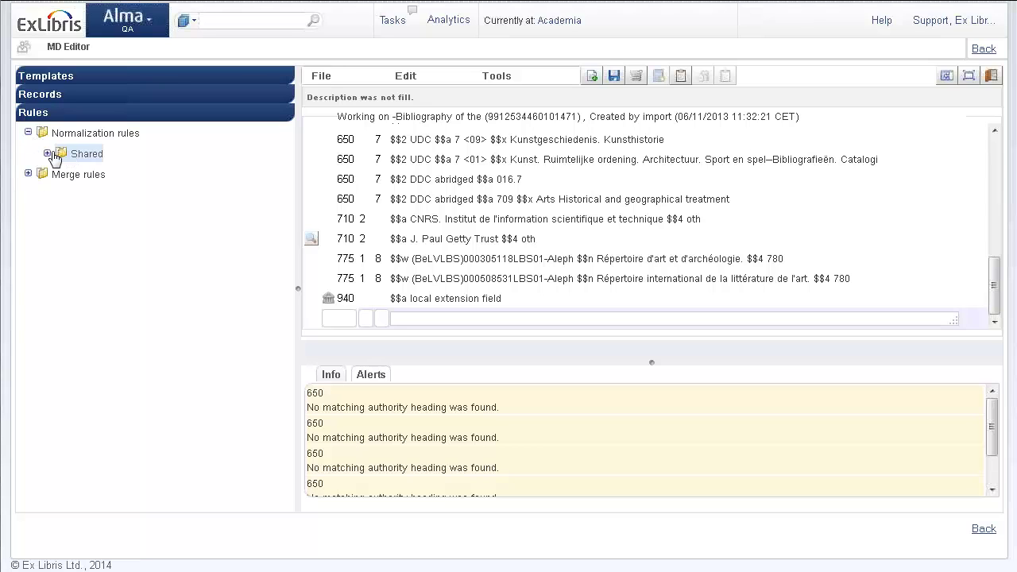
click(46, 153)
scroll(90, 207, down, 1)
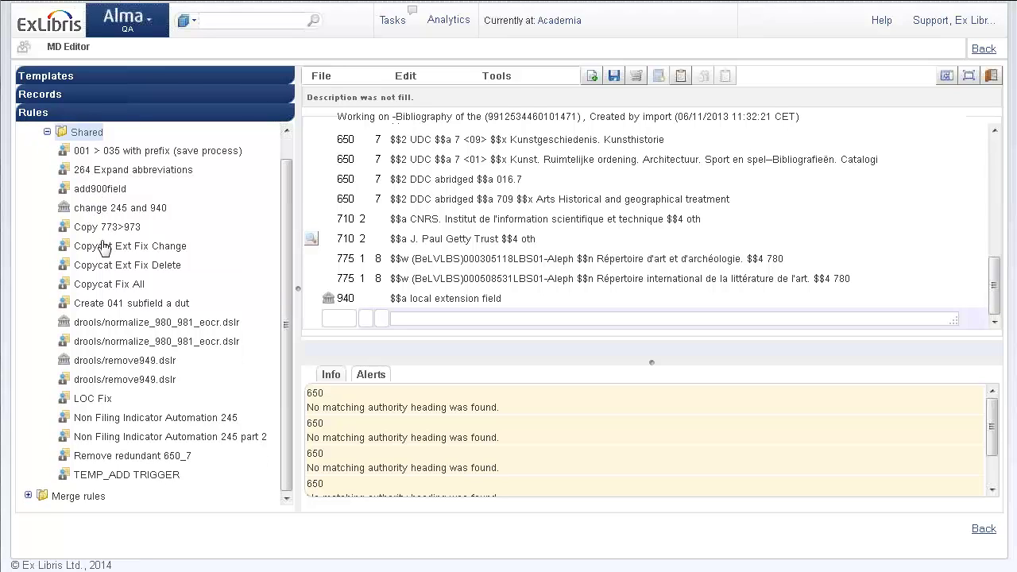
scroll(94, 248, up, 1)
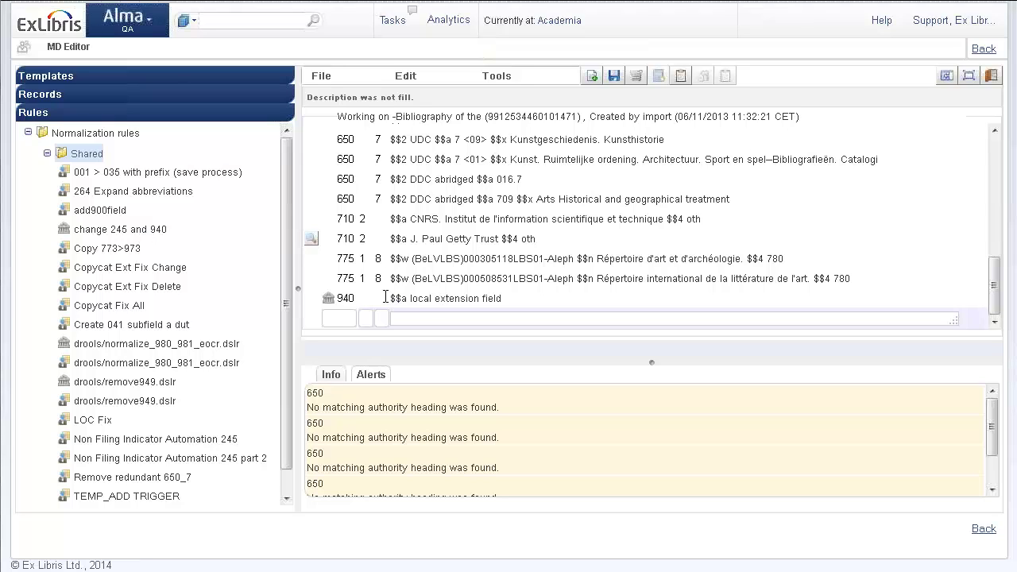
right_click(123, 237)
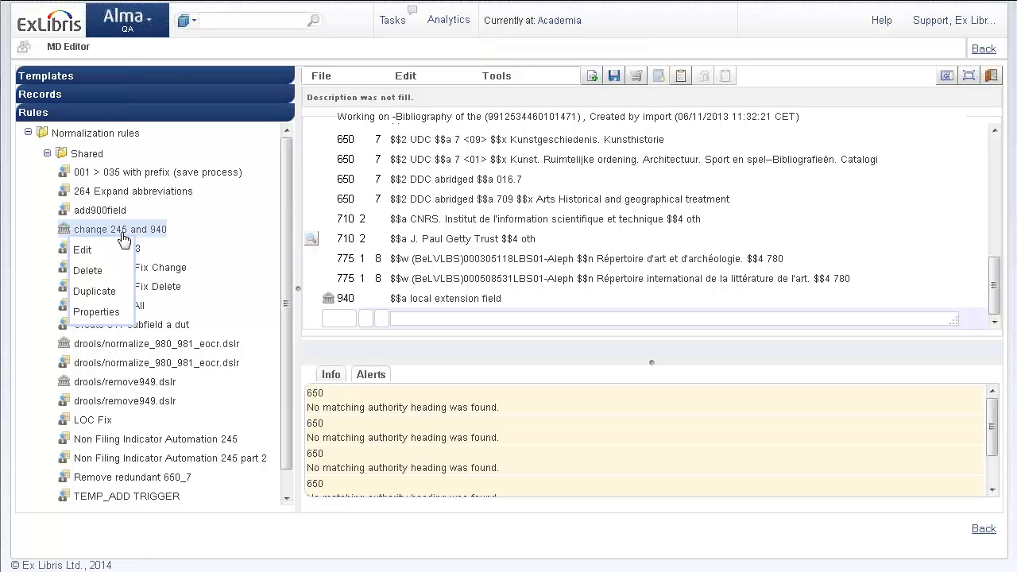
click(87, 258)
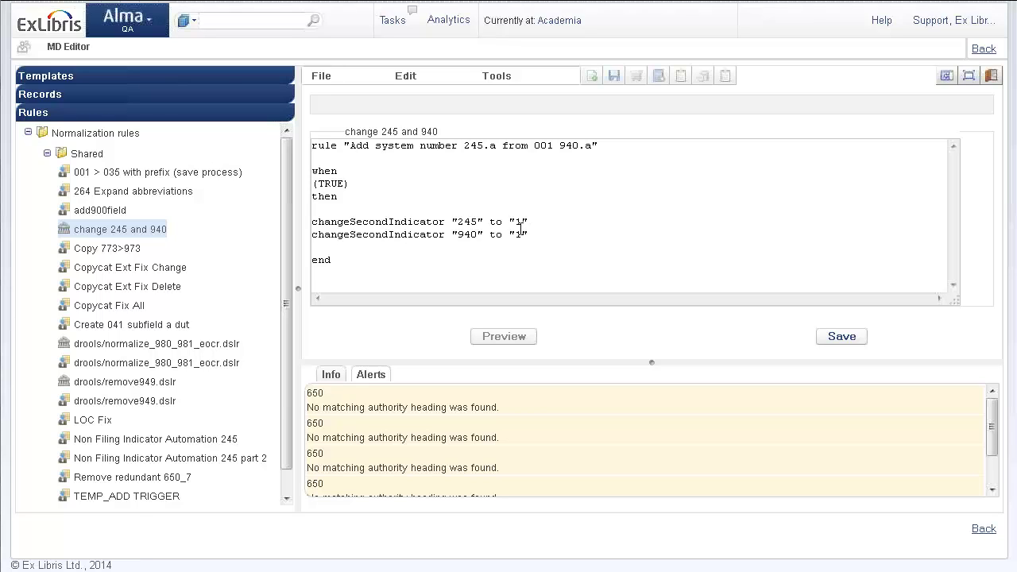
click(857, 338)
Return to the open "Bibliography of the history of art." record and check the indicators of field 245.
click(93, 96)
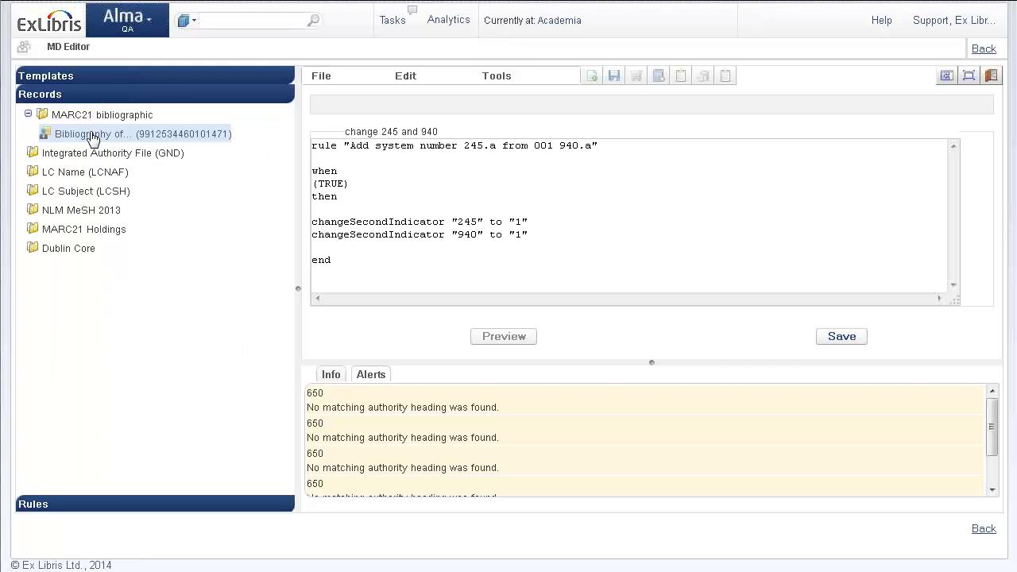
click(93, 136)
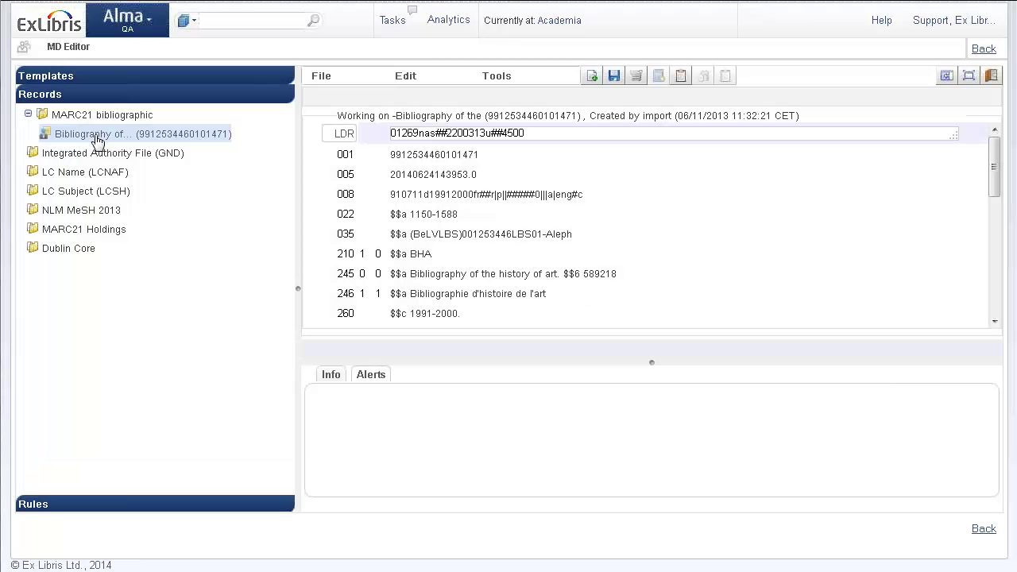
scroll(369, 242, down, 1)
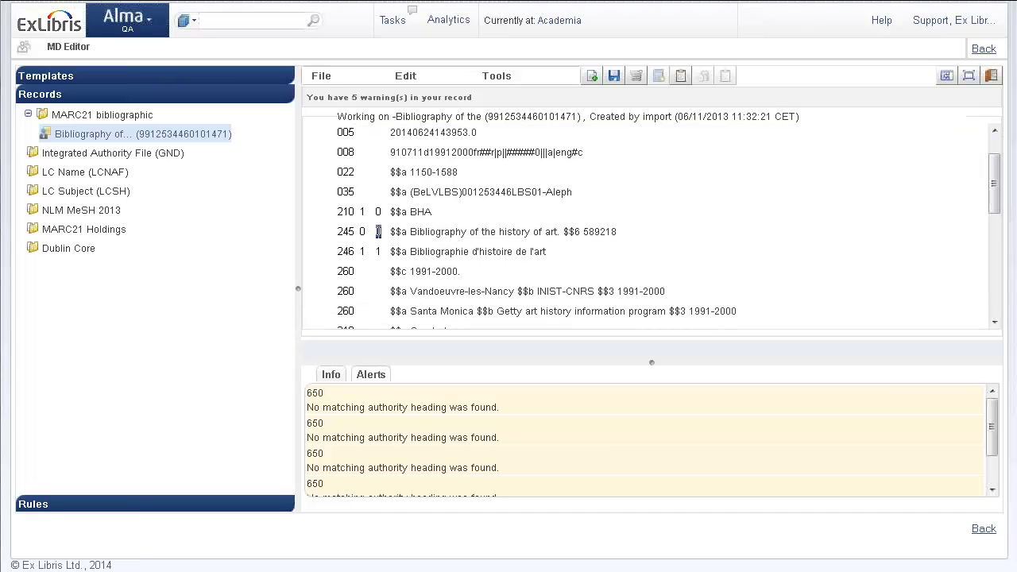
click(378, 232)
click(379, 230)
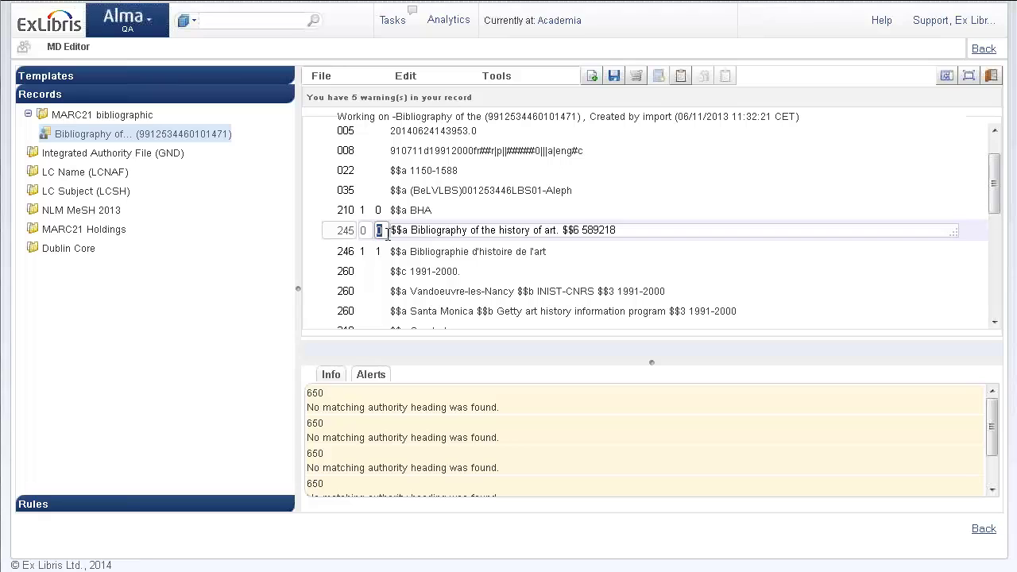
scroll(379, 230, down, 1)
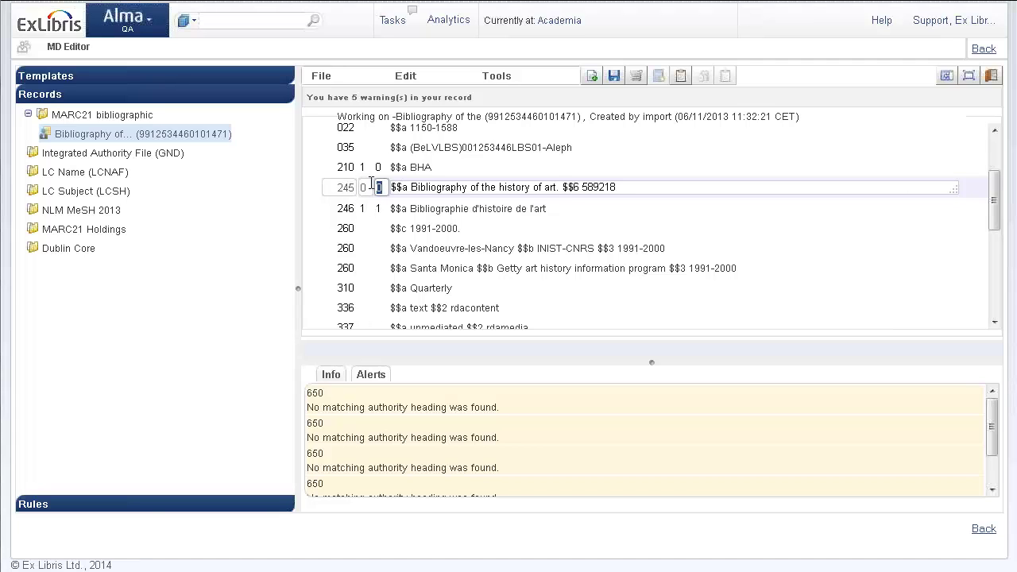
key(shift+Tab)
Check the indicators of local extension field 940 and look through the record's remaining fields again.
scroll(388, 191, down, 6)
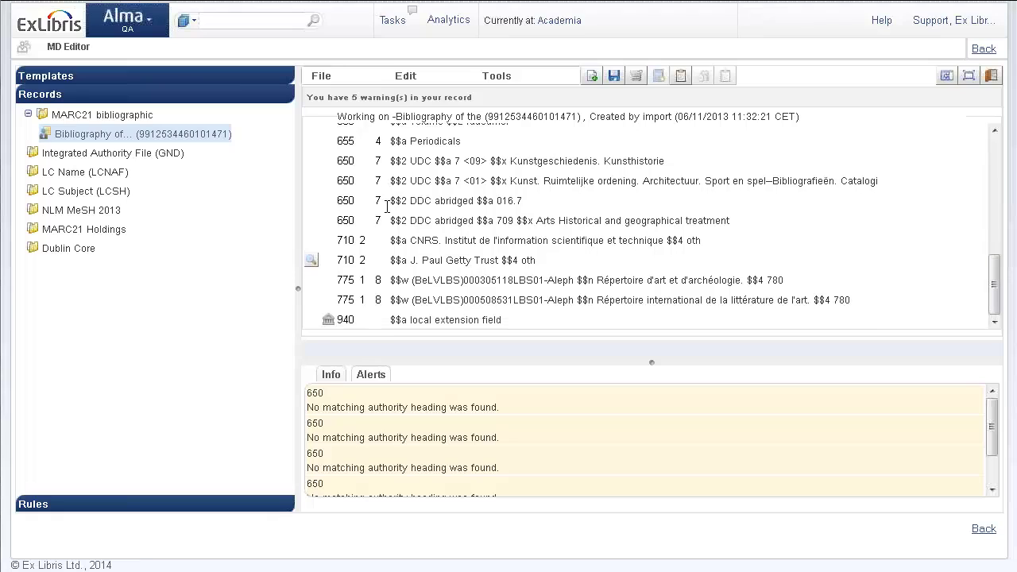
click(360, 318)
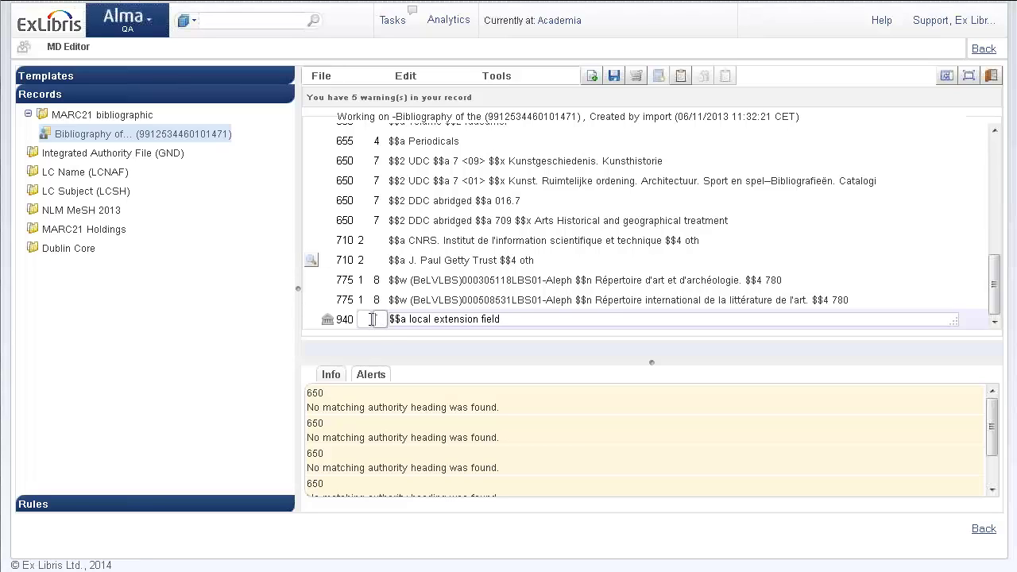
click(348, 305)
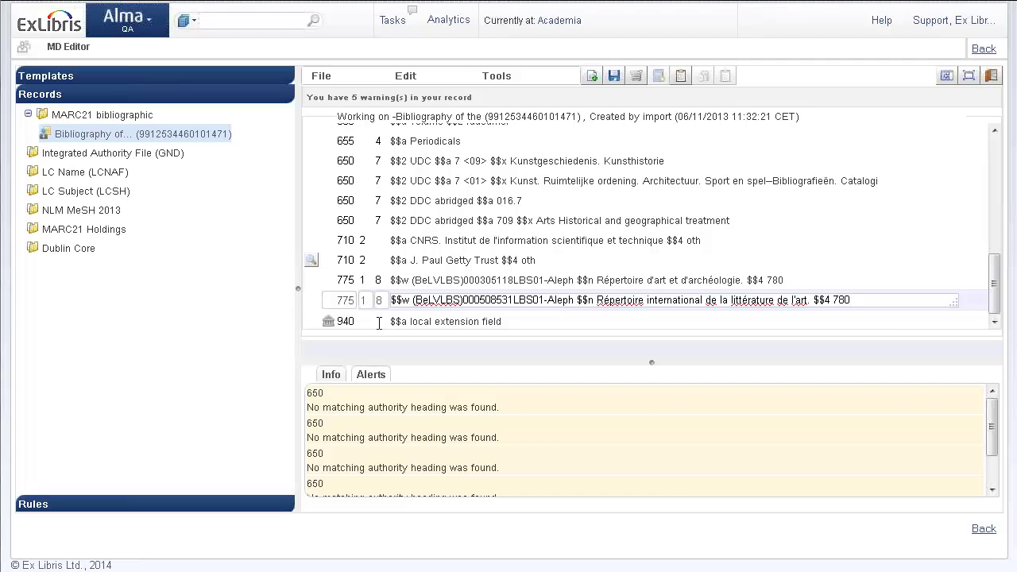
scroll(379, 318, up, 3)
scroll(379, 322, down, 3)
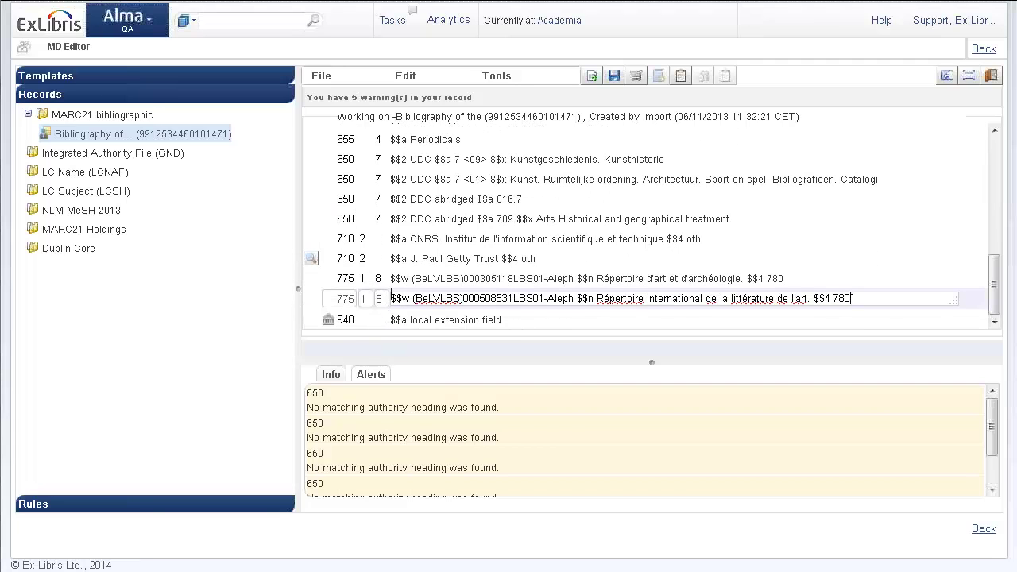
scroll(368, 251, up, 3)
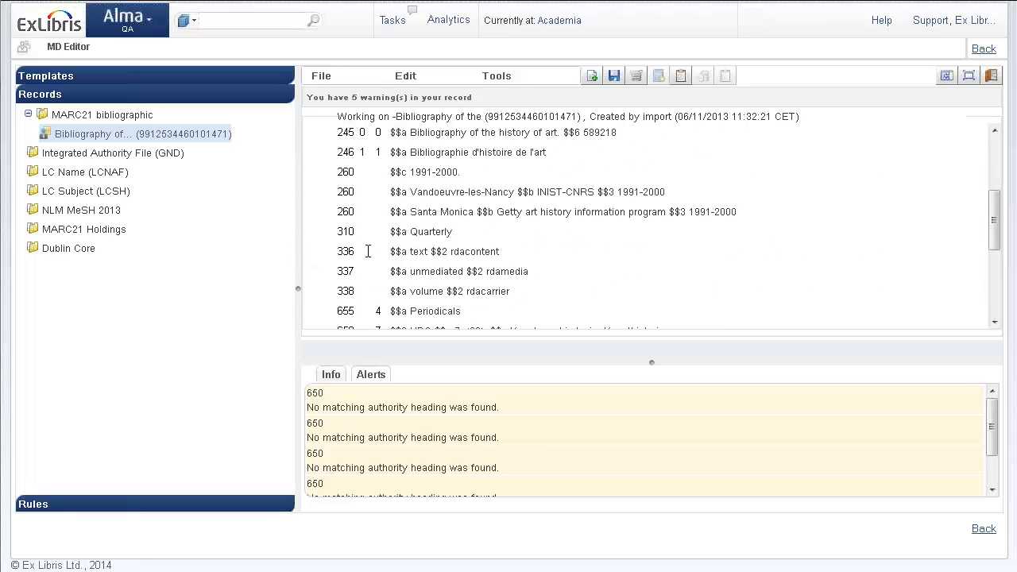
scroll(361, 213, down, 3)
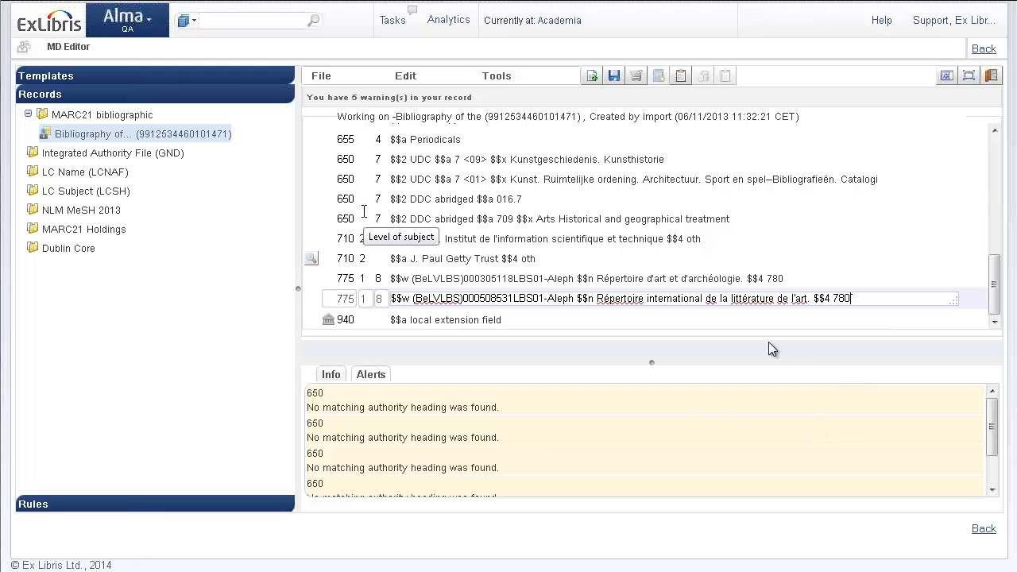
scroll(366, 213, up, 2)
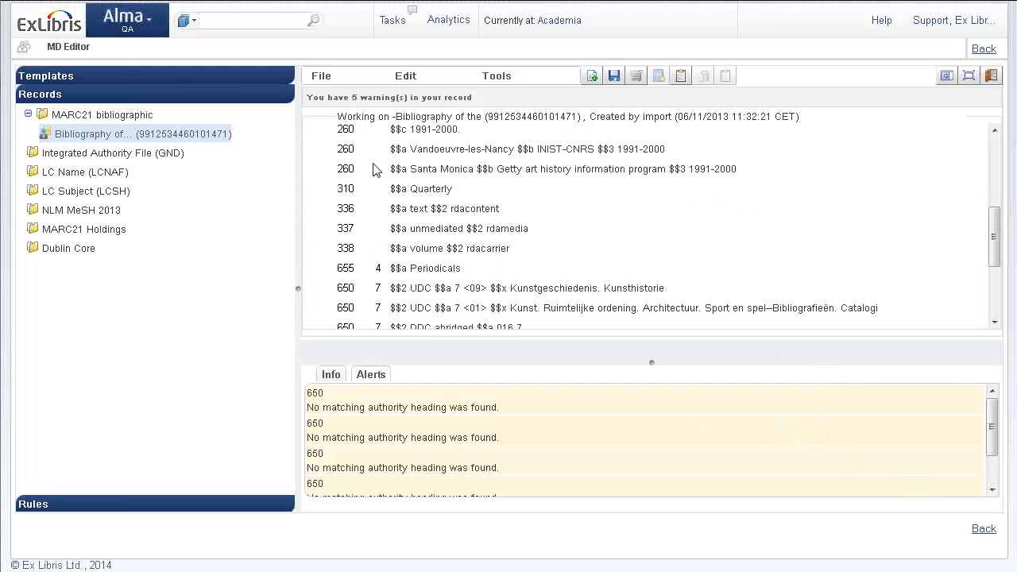
scroll(376, 170, down, 2)
scroll(393, 264, up, 5)
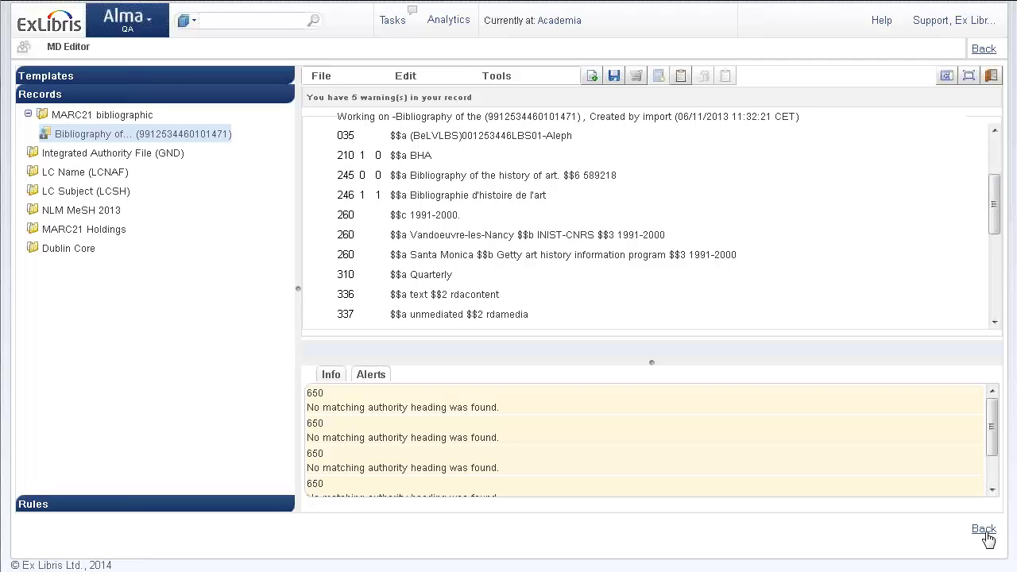
Release all records held under MARC21 bibliographic and confirm the release.
right_click(65, 116)
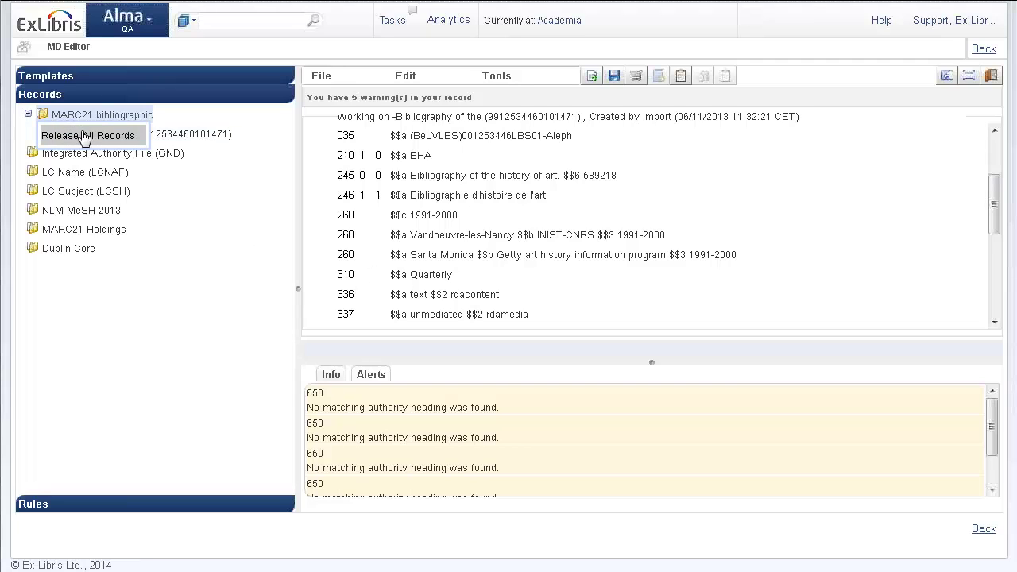
click(85, 136)
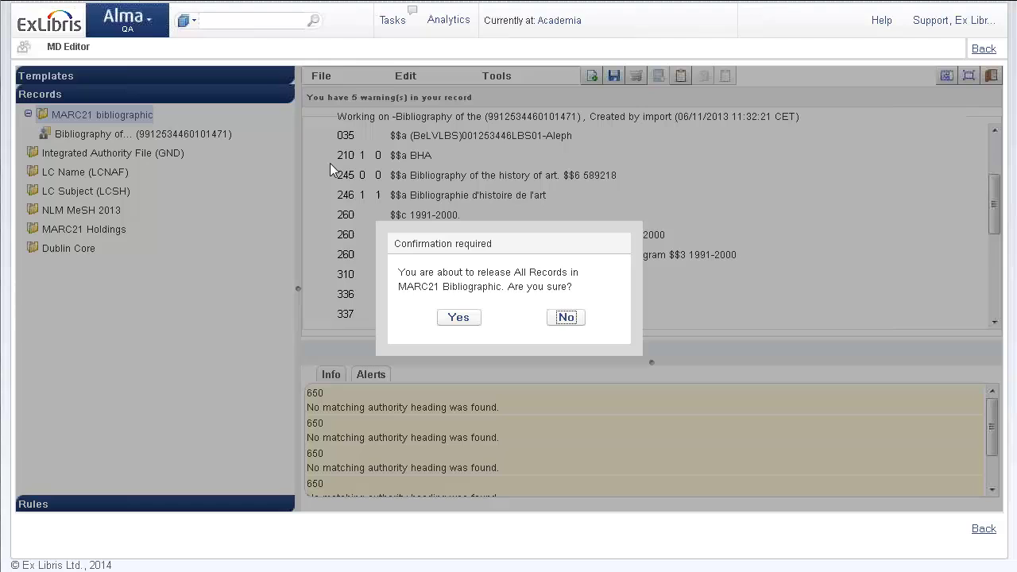
click(466, 321)
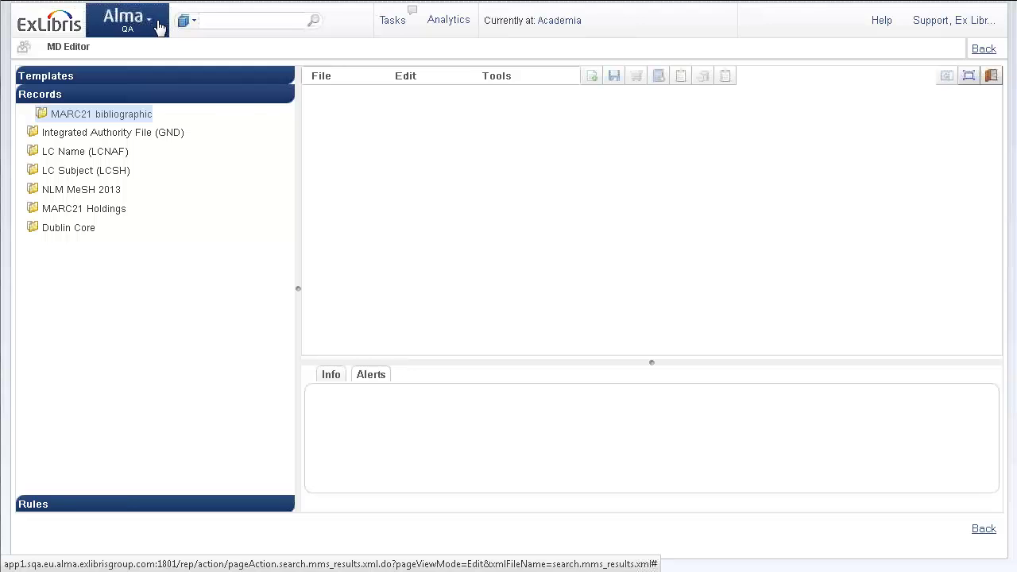
Open the Run a Job wizard from the administration functions to reach the list of available jobs.
click(159, 27)
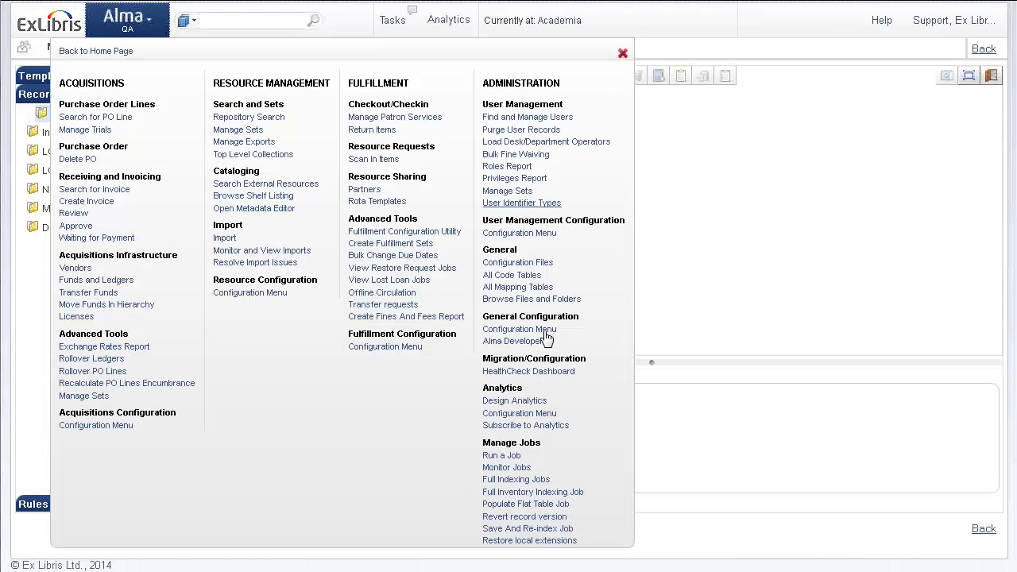
click(498, 458)
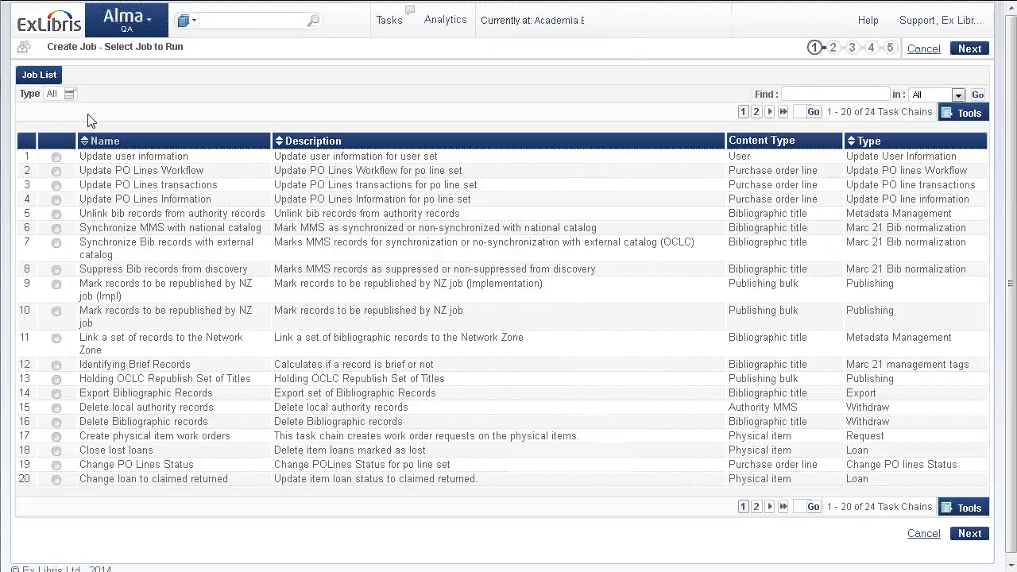
Filter the job list to Marc 21 Bib normalization and choose the "Change 245 and change 940" job to run.
click(69, 94)
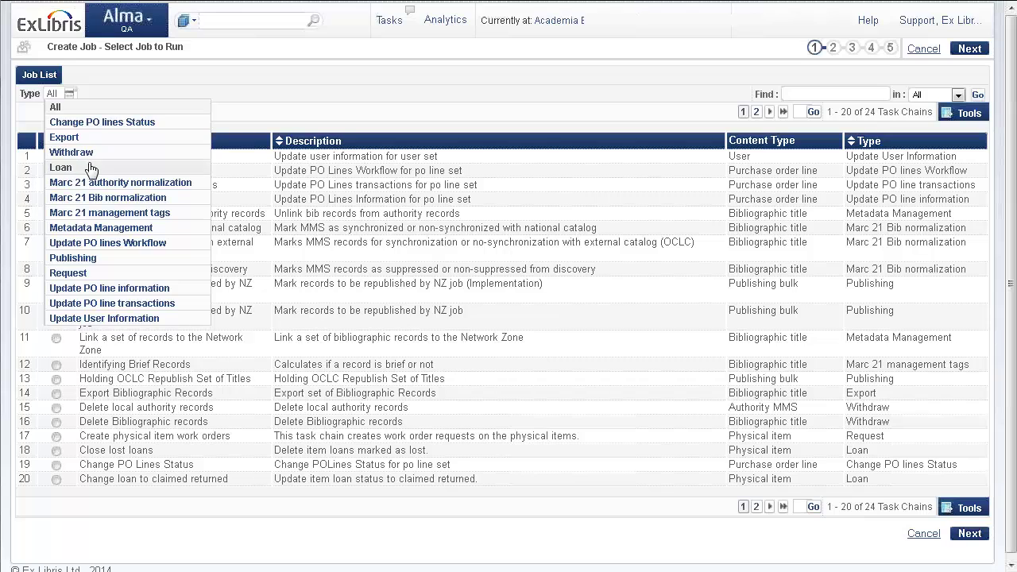
click(81, 202)
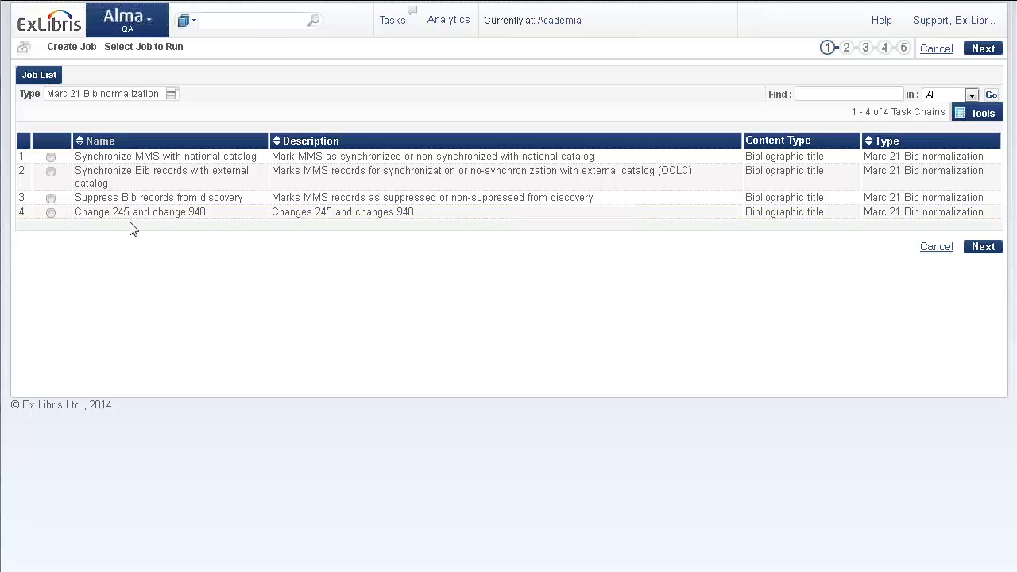
click(50, 213)
click(986, 248)
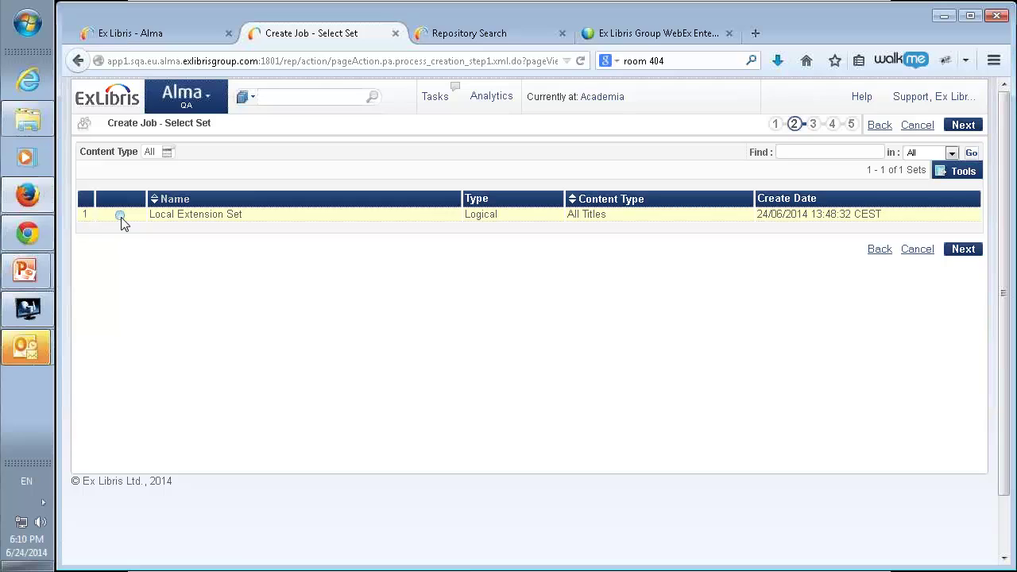
Submit the job on the Local Extension Set with drools file "change 245 and 940", scheduled as soon as possible.
click(120, 216)
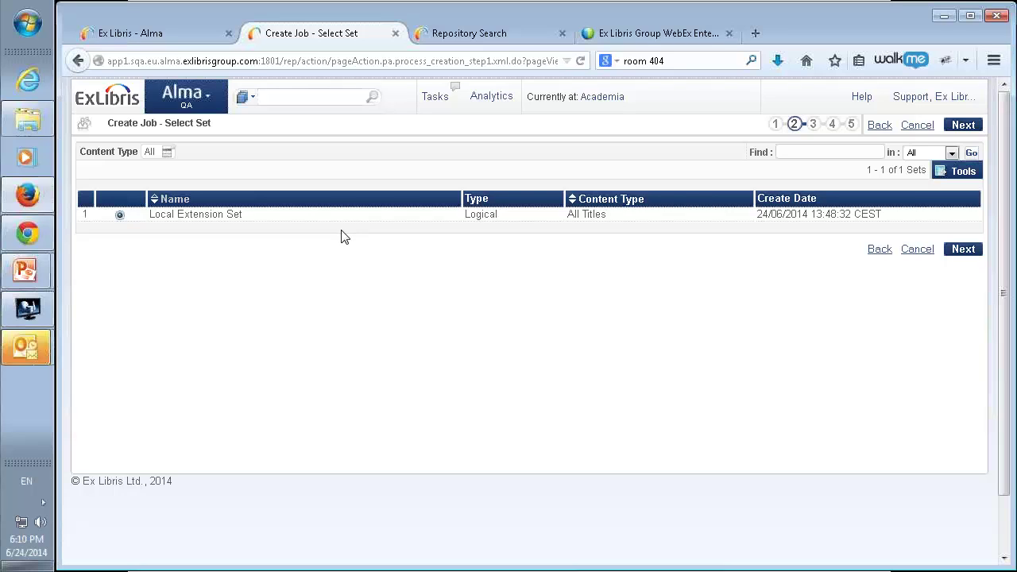
click(961, 250)
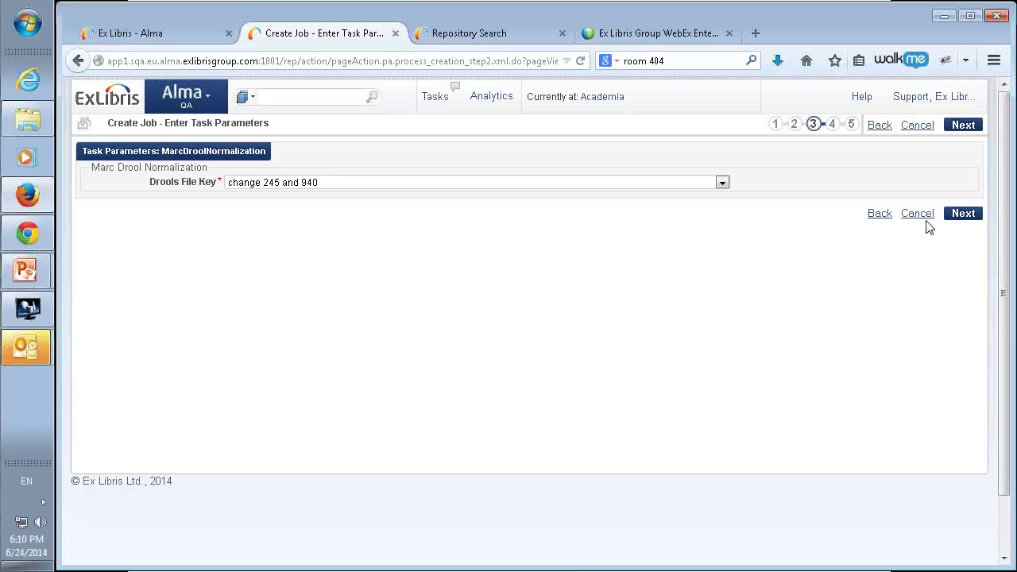
click(965, 214)
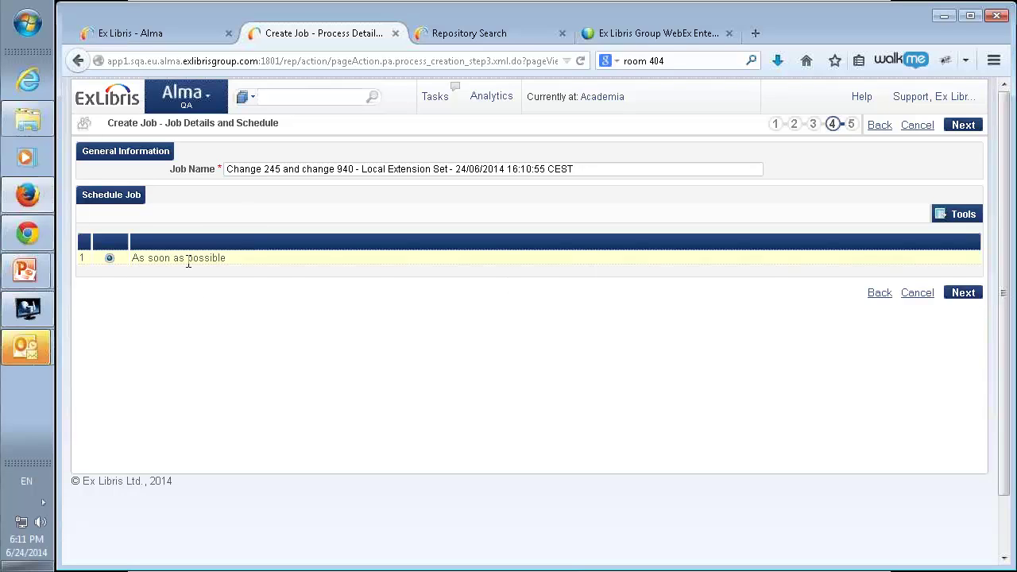
click(963, 293)
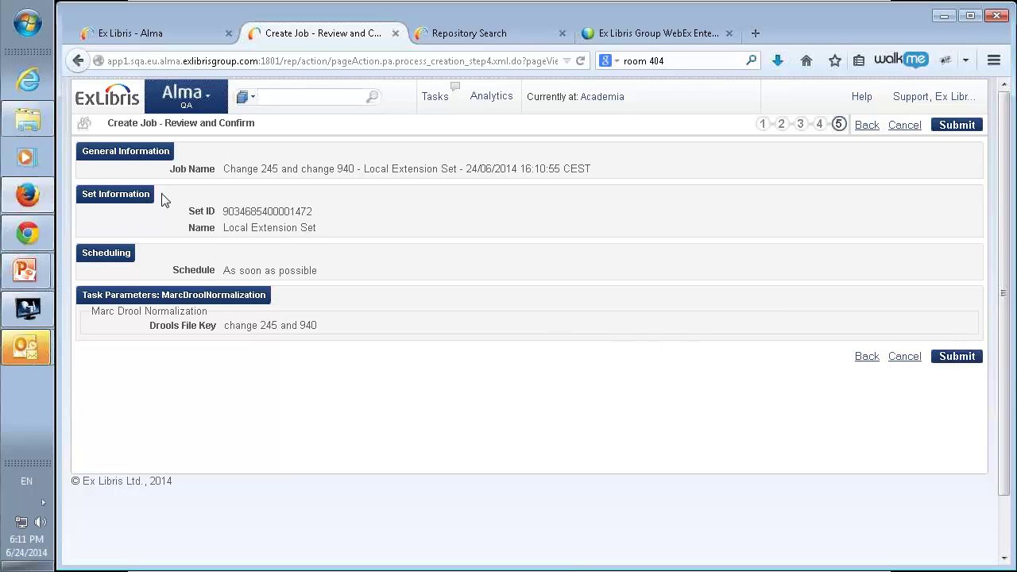
click(956, 358)
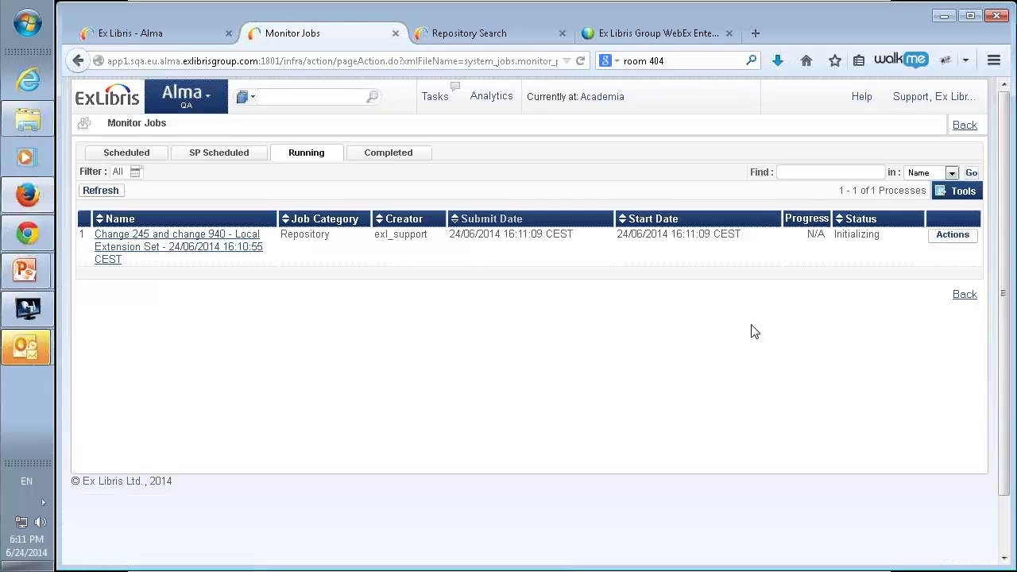
Find the submitted job among the completed jobs and check its report for records processed and records with exceptions.
click(306, 159)
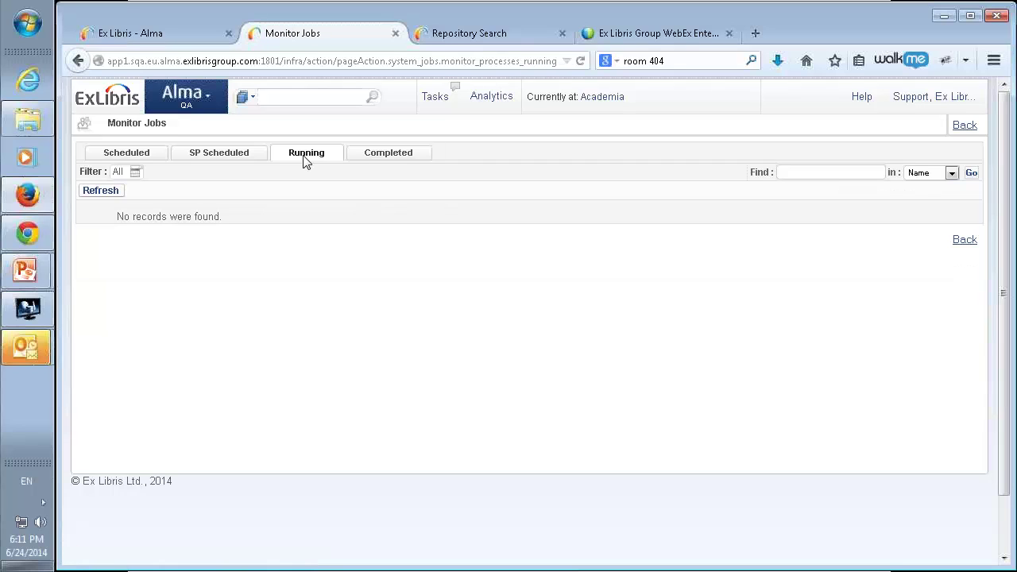
click(396, 154)
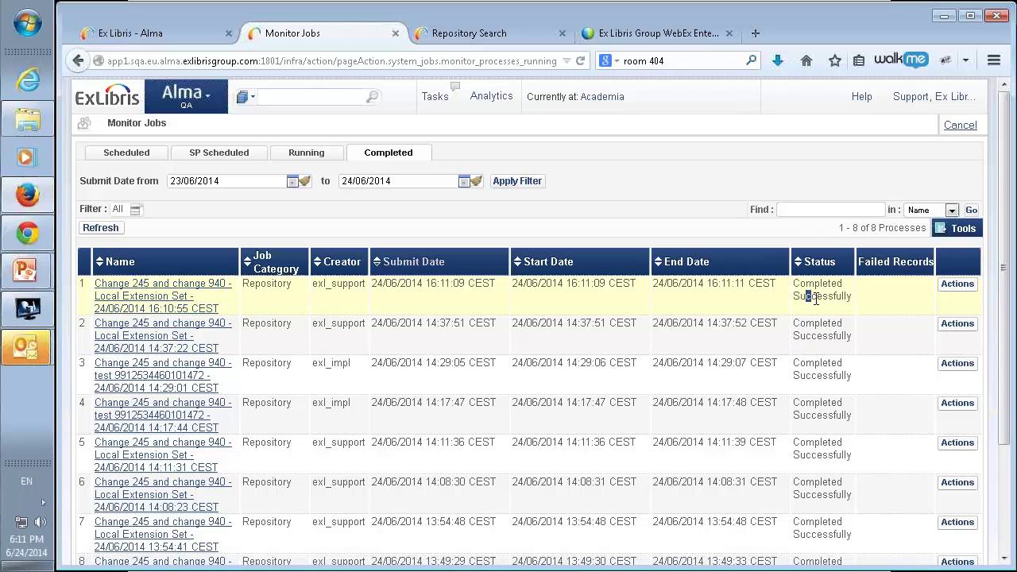
click(958, 286)
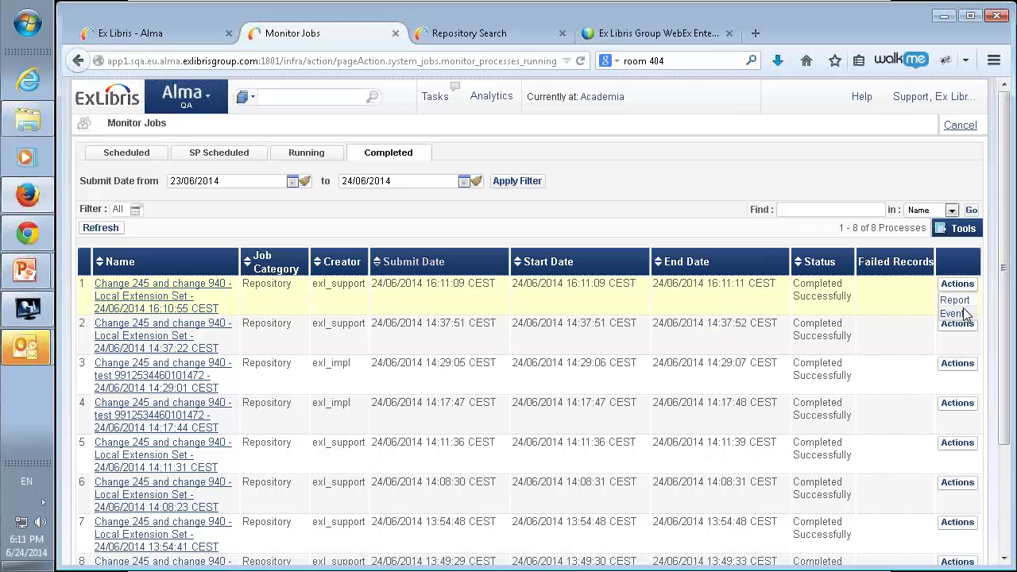
click(957, 303)
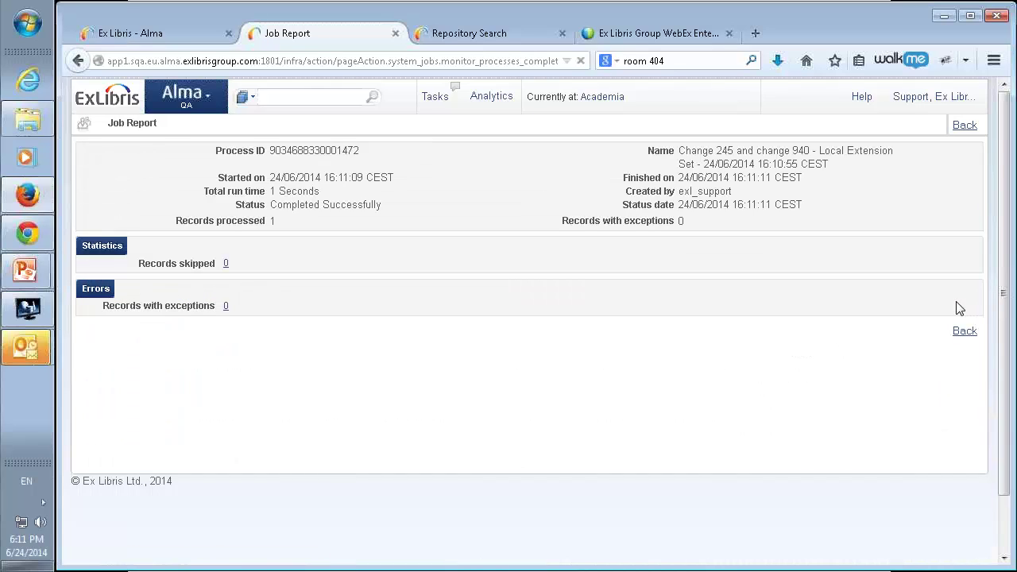
double_click(273, 221)
double_click(681, 221)
click(655, 217)
Search the repository for "bibliography of the history of art" and open the journal record of that title for editing.
click(274, 96)
text(bibliography o)
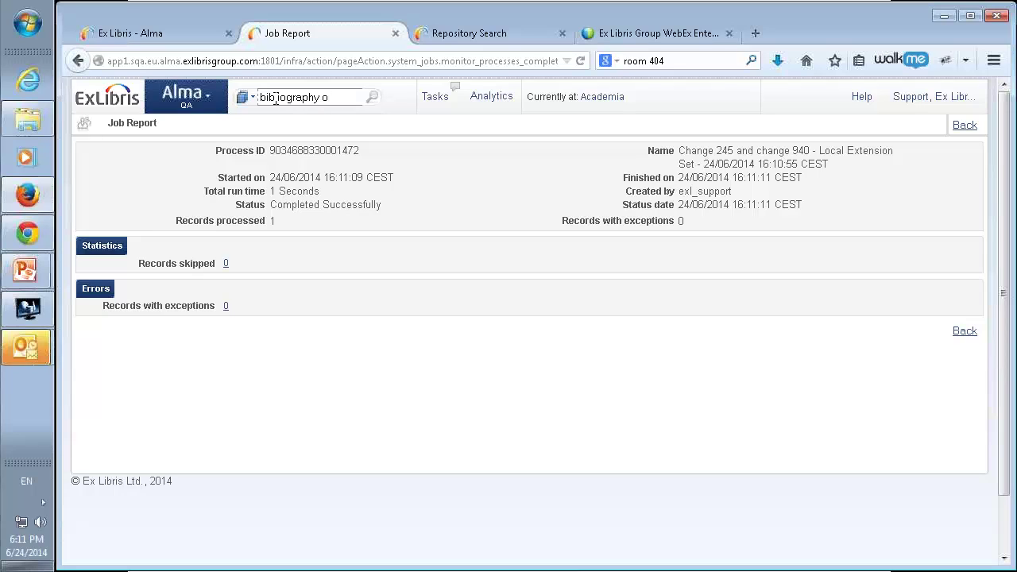
text(f the history of art)
key(Return)
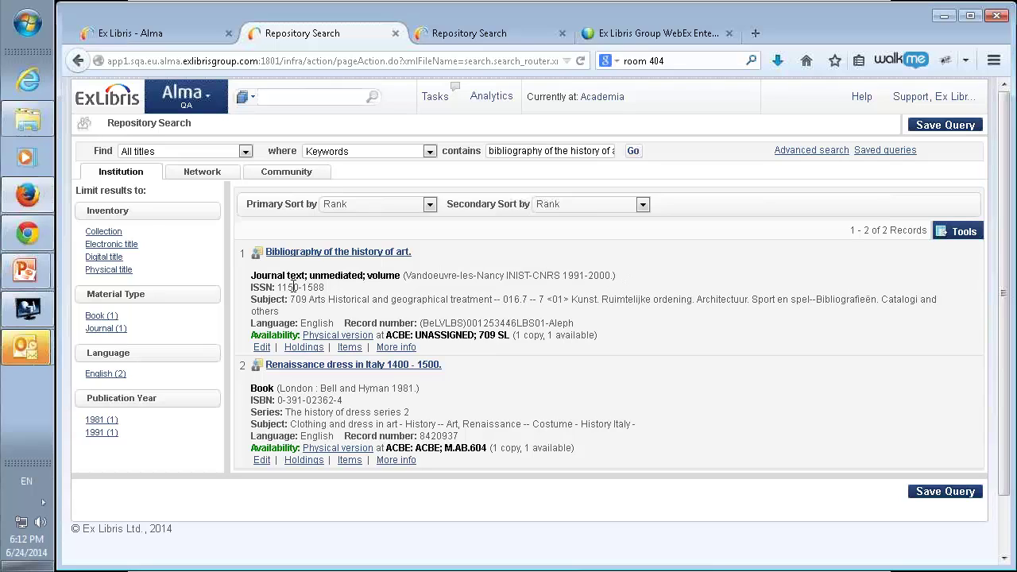
click(263, 347)
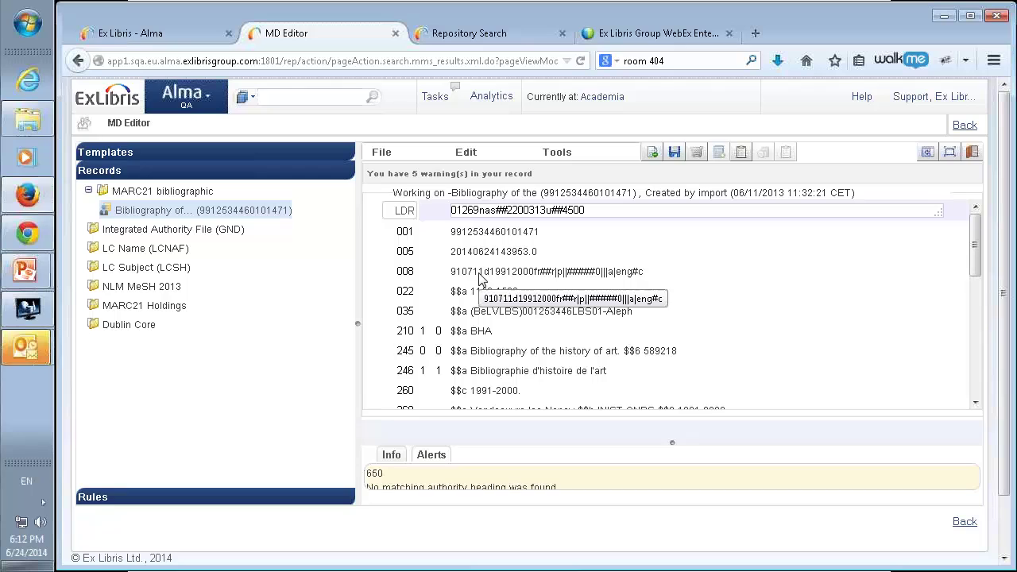
Check the second indicators of field 245 and local extension field 940 in the "Bibliography of the history of art." record.
scroll(477, 286, down, 1)
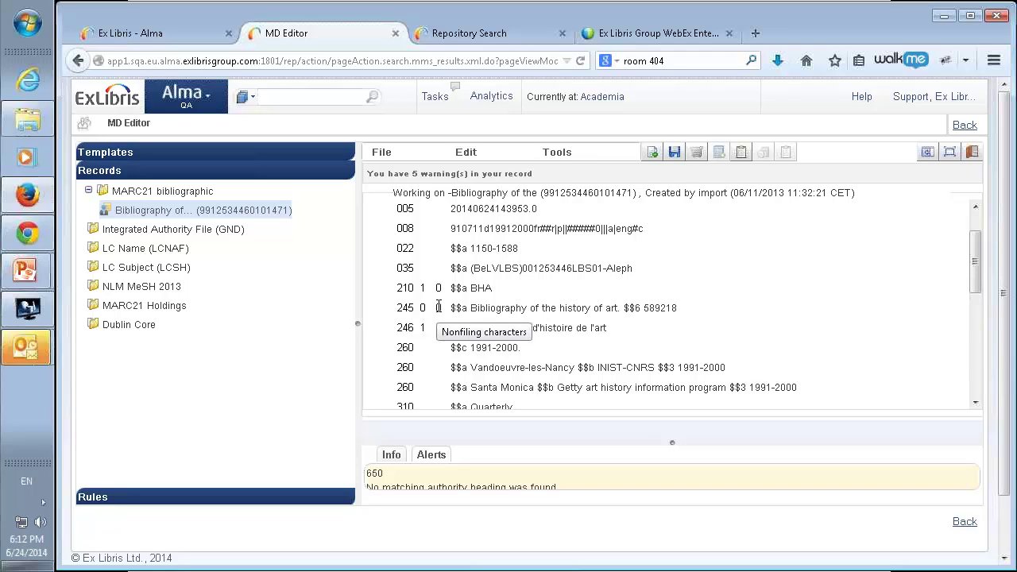
scroll(447, 303, down, 10)
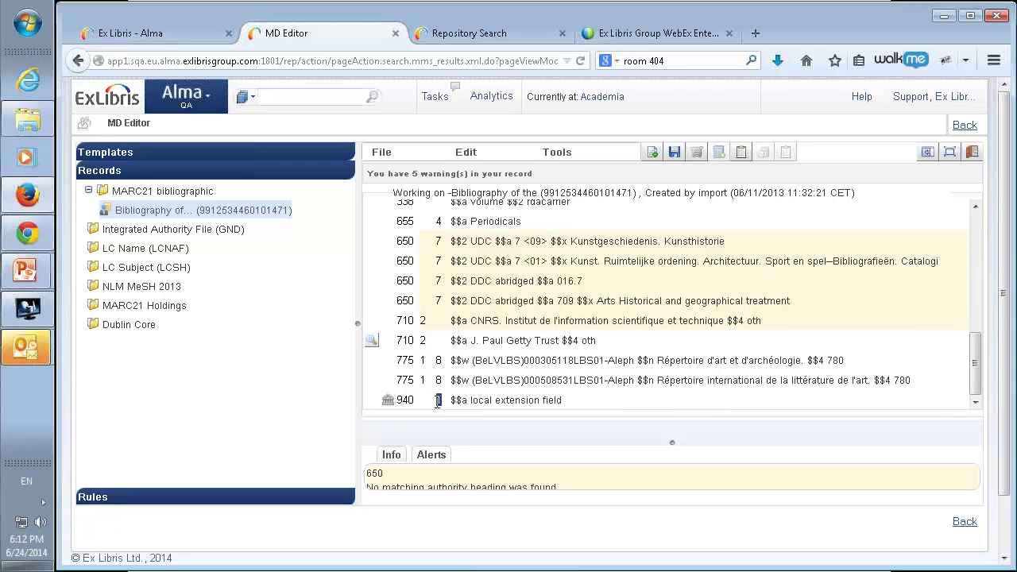
click(442, 400)
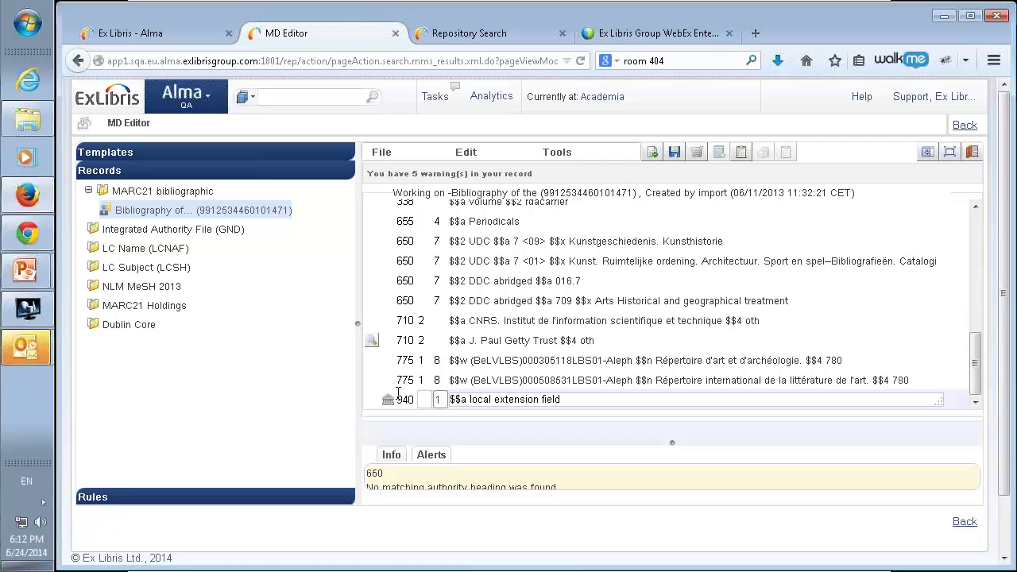